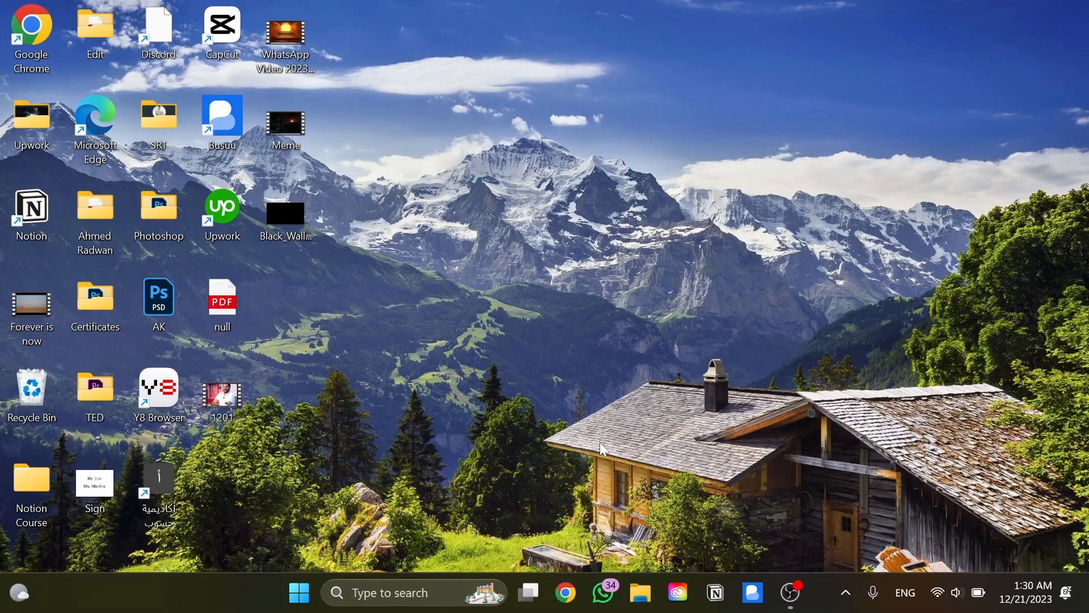
# Step: Open Chrome with the first listed user profile and go to google.com.sa
pyautogui.click(565, 593)
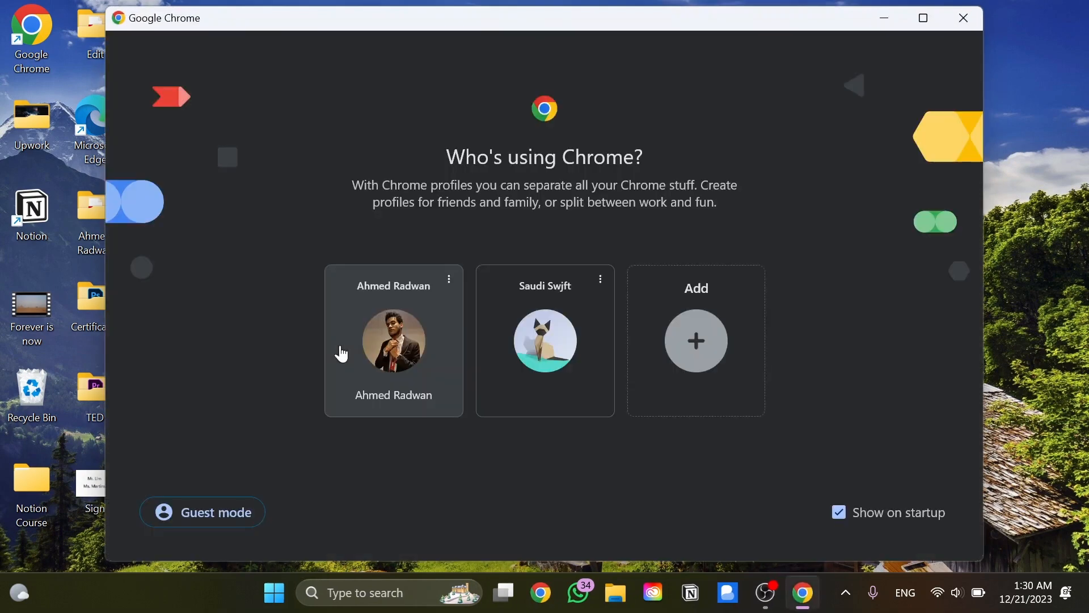
pyautogui.click(341, 355)
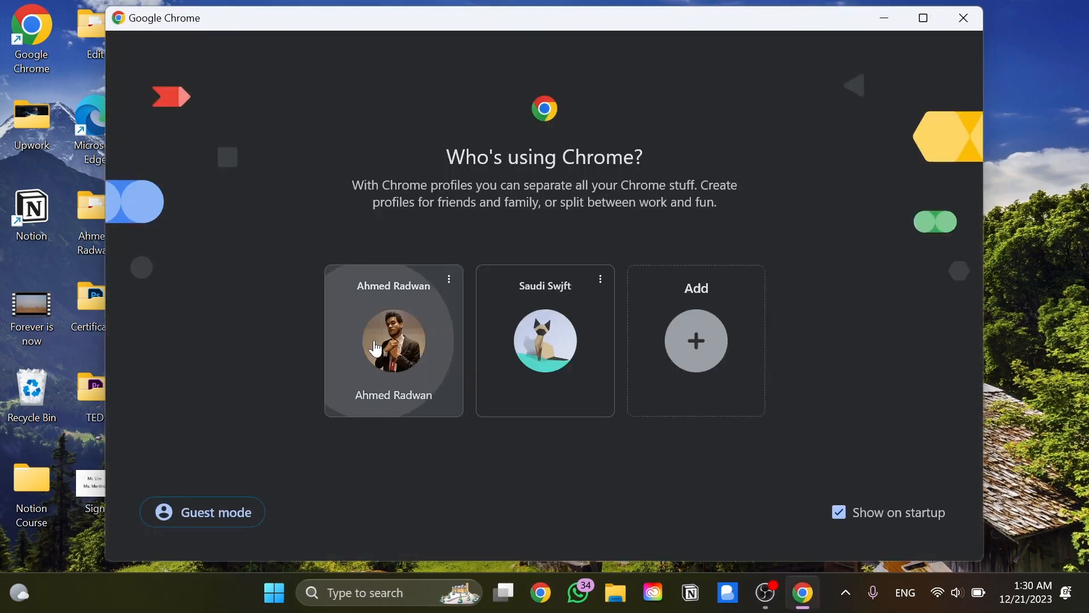
pyautogui.write('google.com.sa')
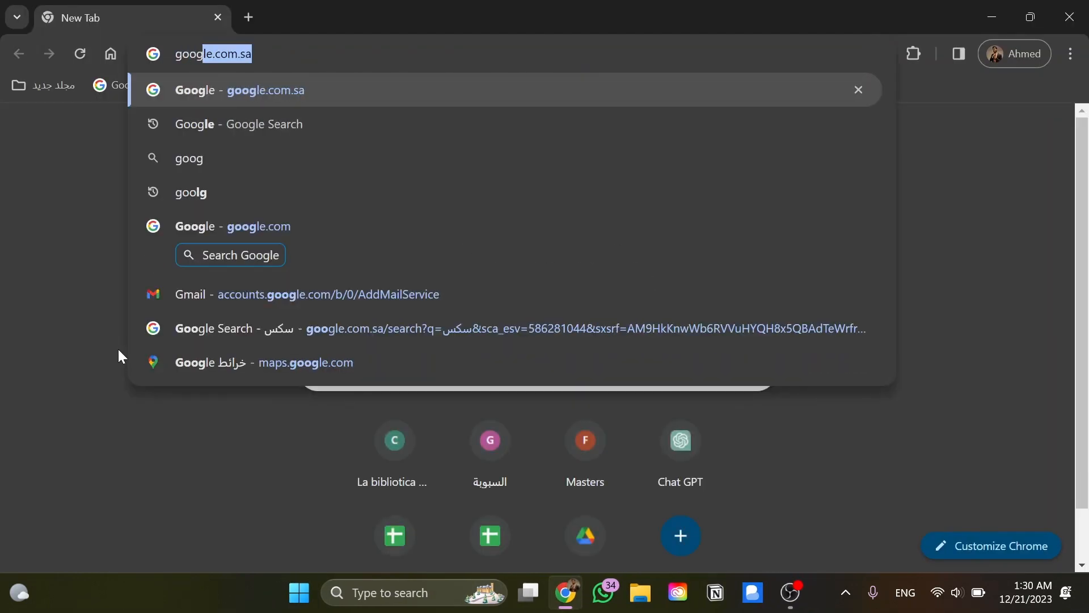
pyautogui.press('Return')
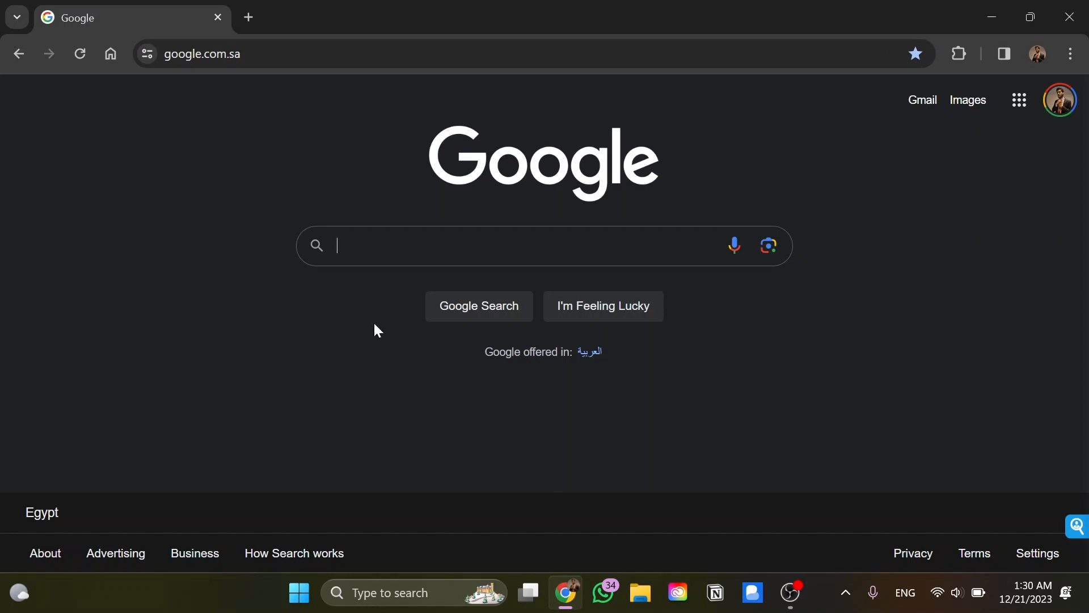
# Step: Search Google for shopify and open the official shopify.com result
pyautogui.write('shopify')
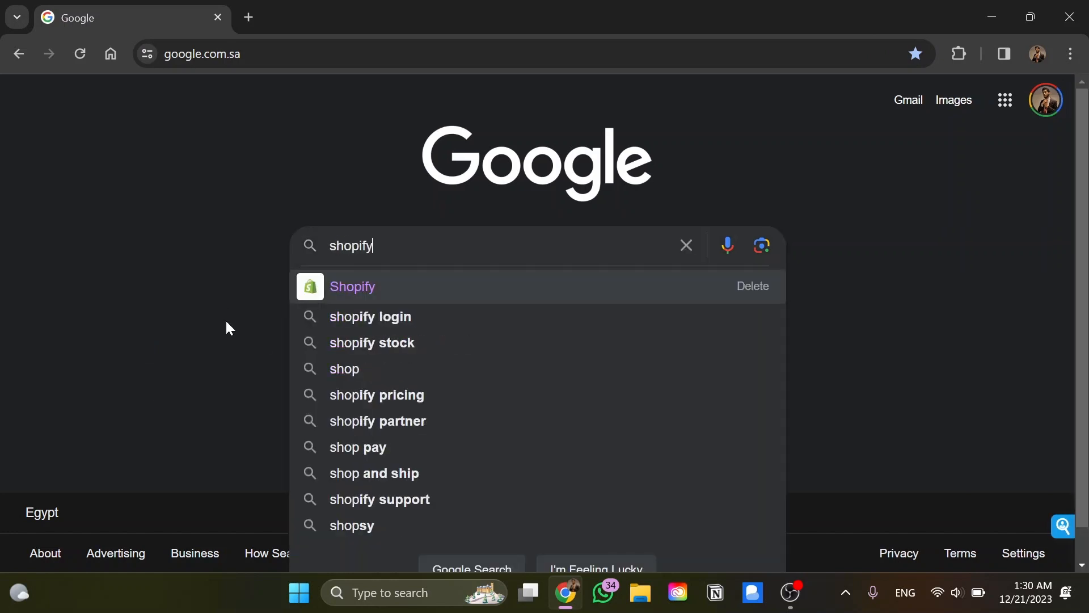
pyautogui.press('Return')
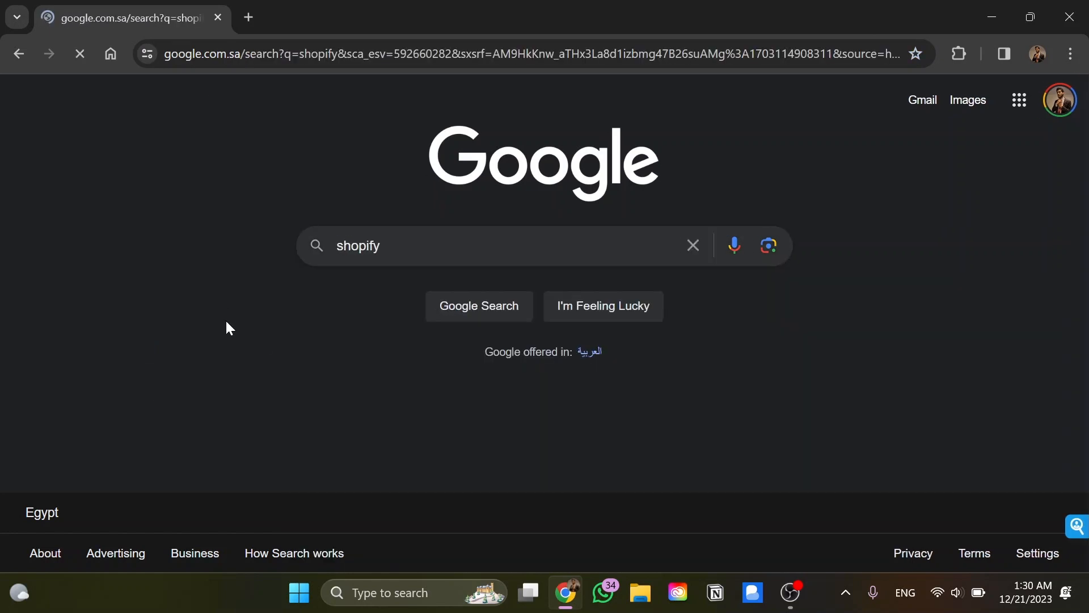
pyautogui.scroll(-6, 44, 336)
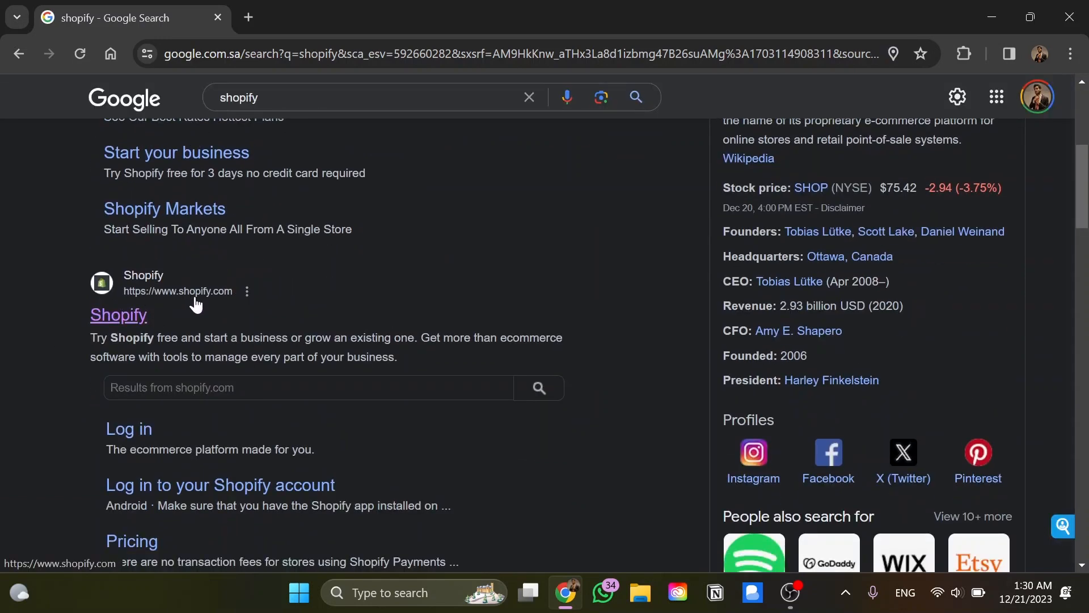
pyautogui.click(121, 317)
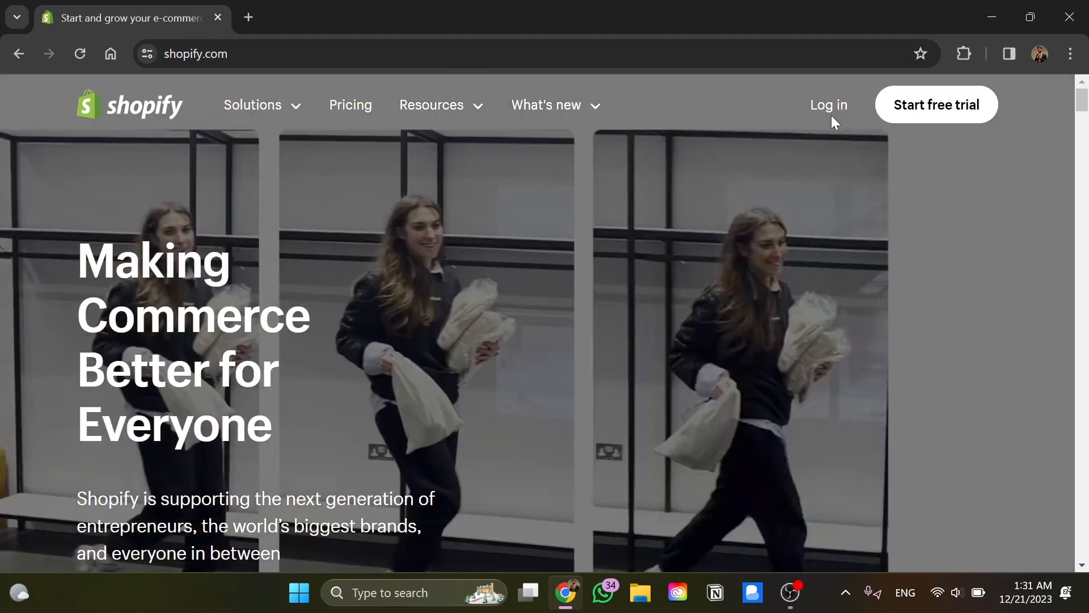
# Step: Log in to the Shopify store admin and open the product collections list
pyautogui.click(825, 105)
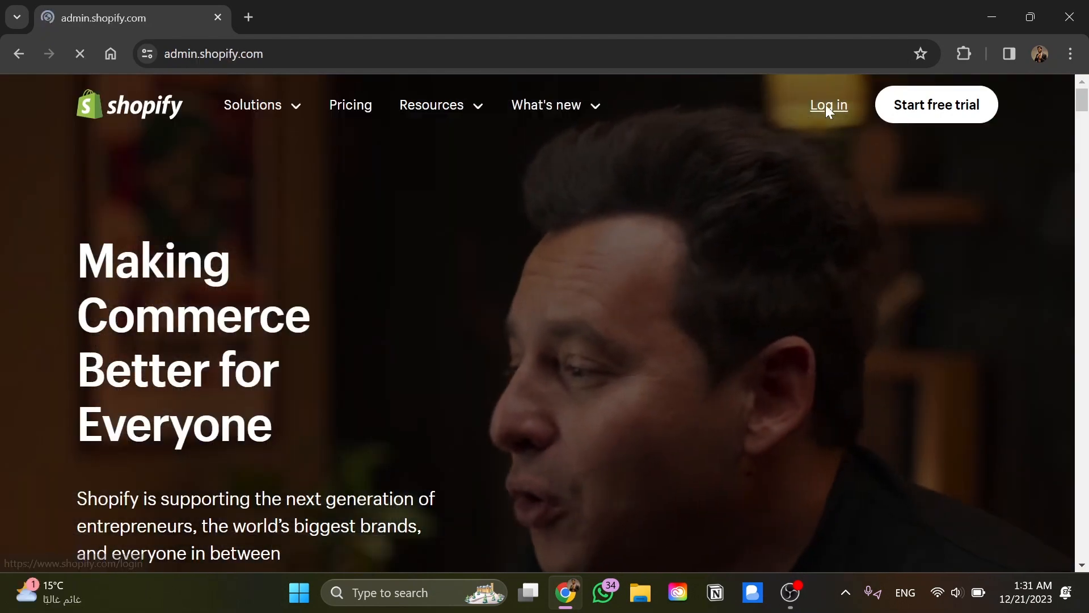
pyautogui.scroll(-2, 237, 264)
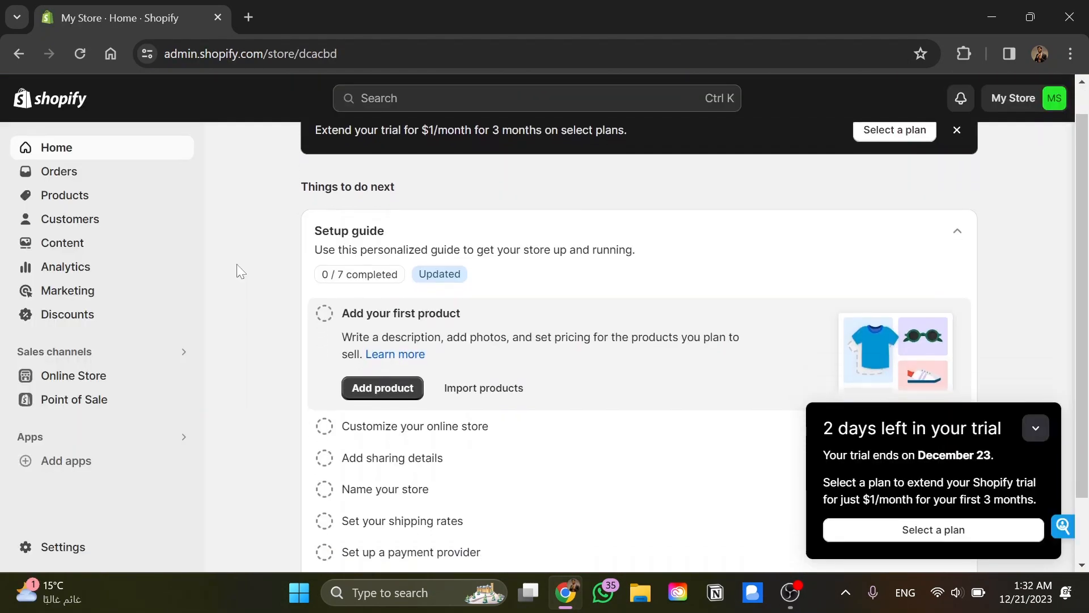
pyautogui.scroll(2, 237, 264)
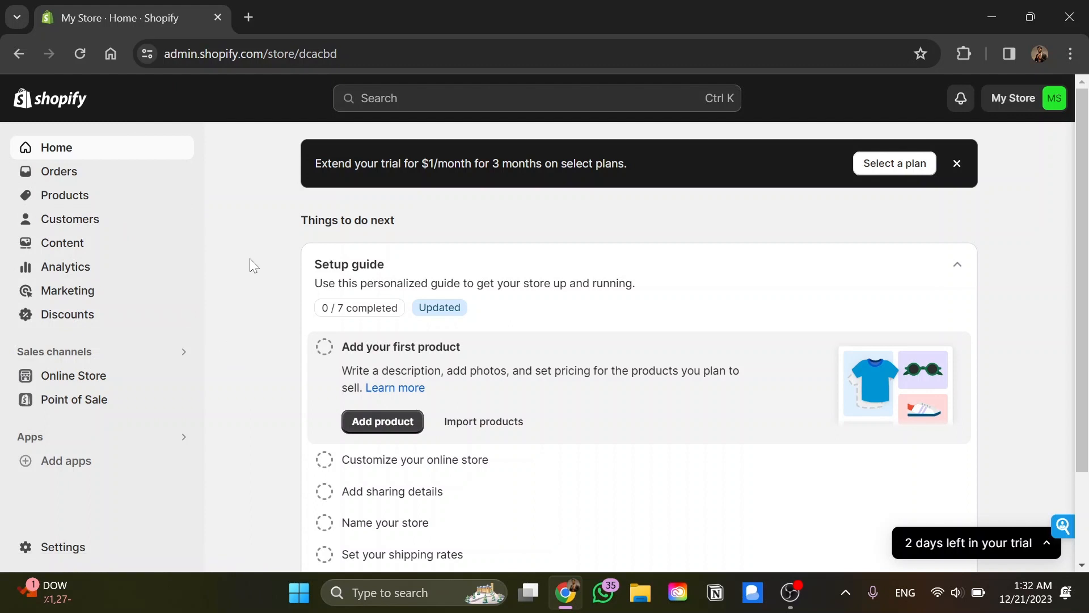
pyautogui.click(118, 207)
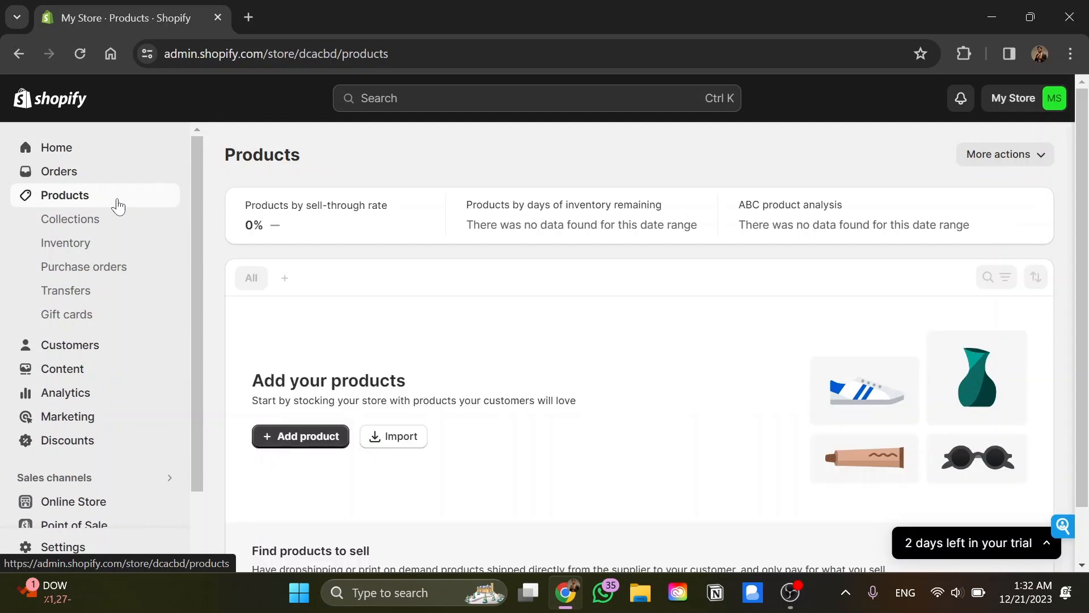
pyautogui.click(71, 221)
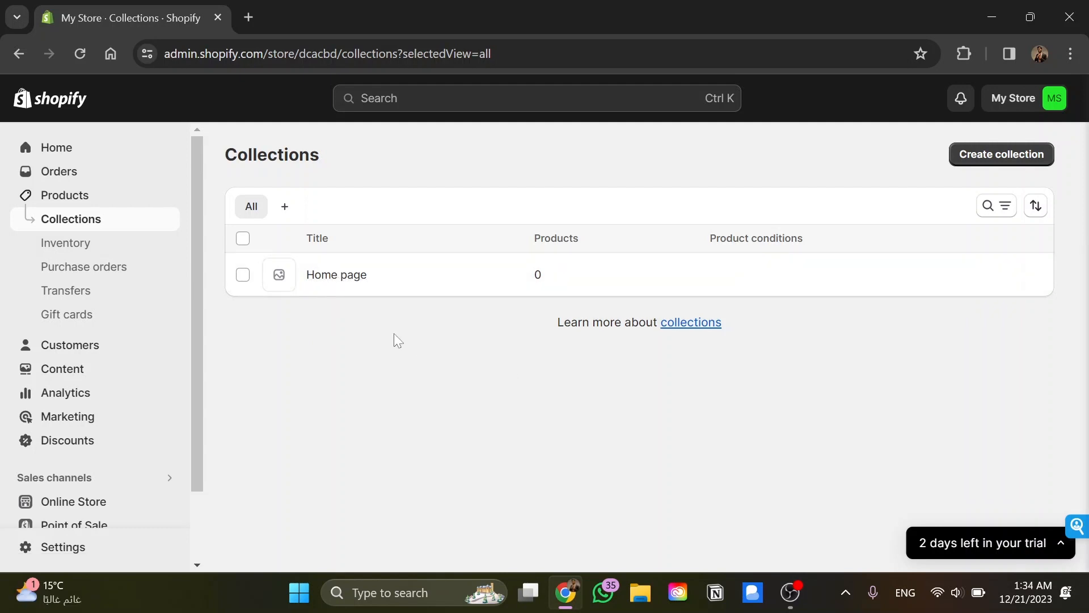
# Step: Review the sort options available for the collections list without changing them
pyautogui.click(1035, 214)
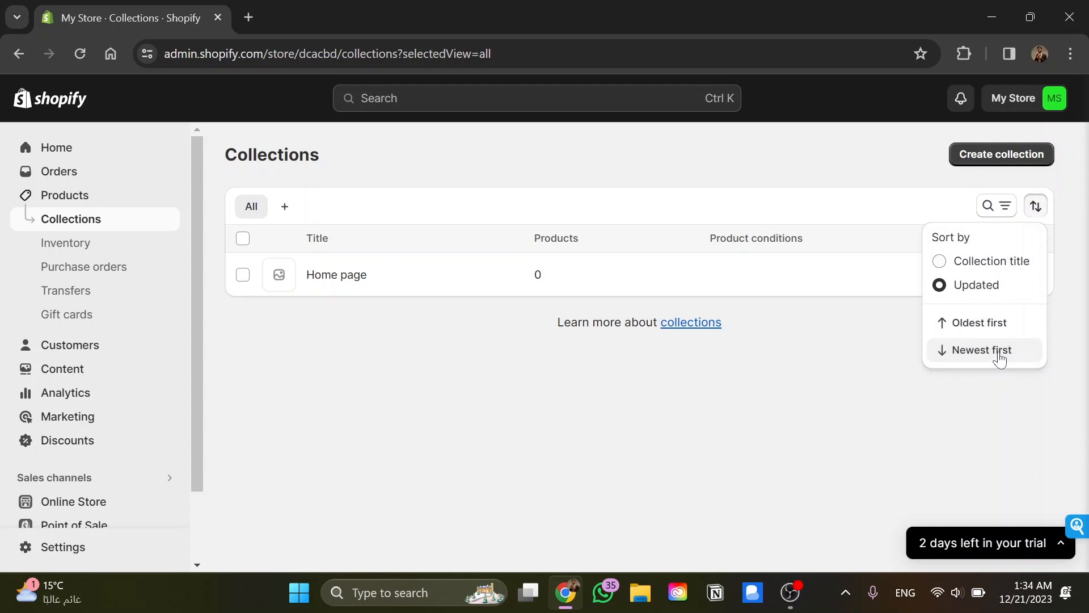
pyautogui.click(841, 356)
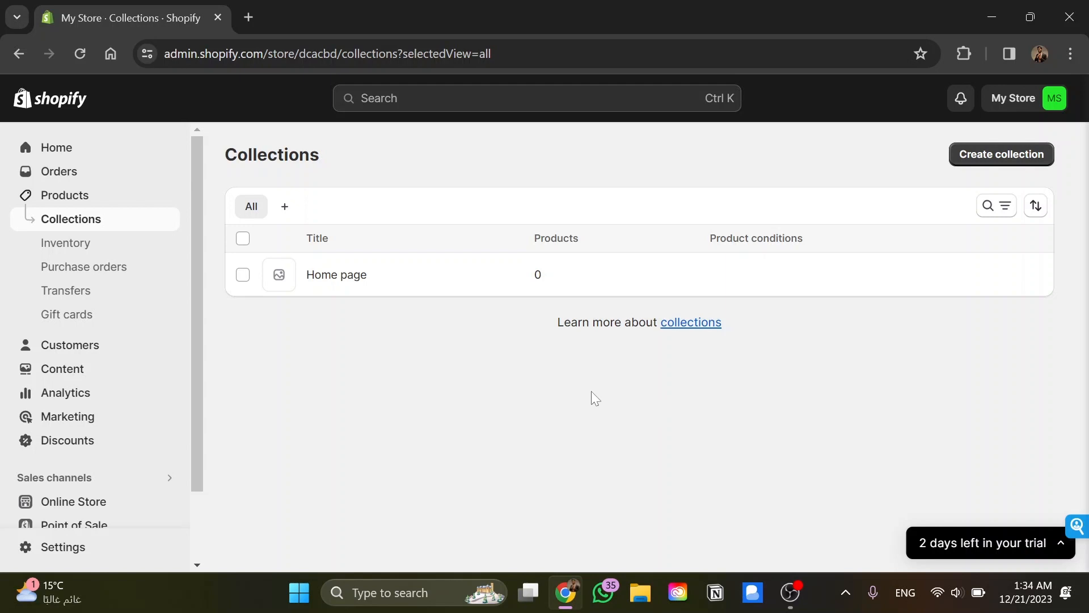
# Step: Start a new collection and give it the title "December 2023 Collection"
pyautogui.click(980, 162)
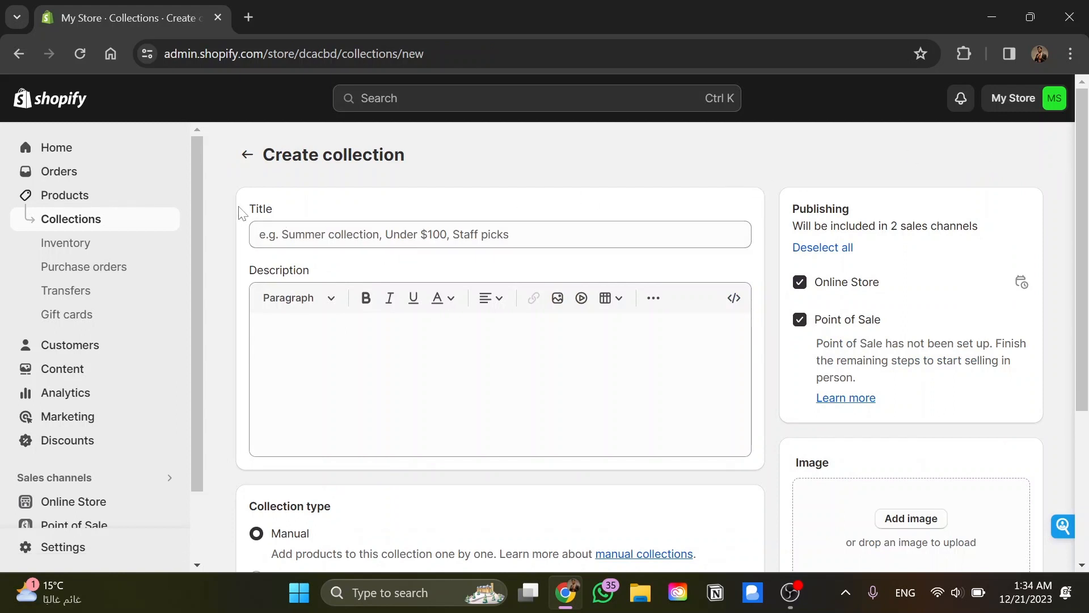
pyautogui.click(352, 235)
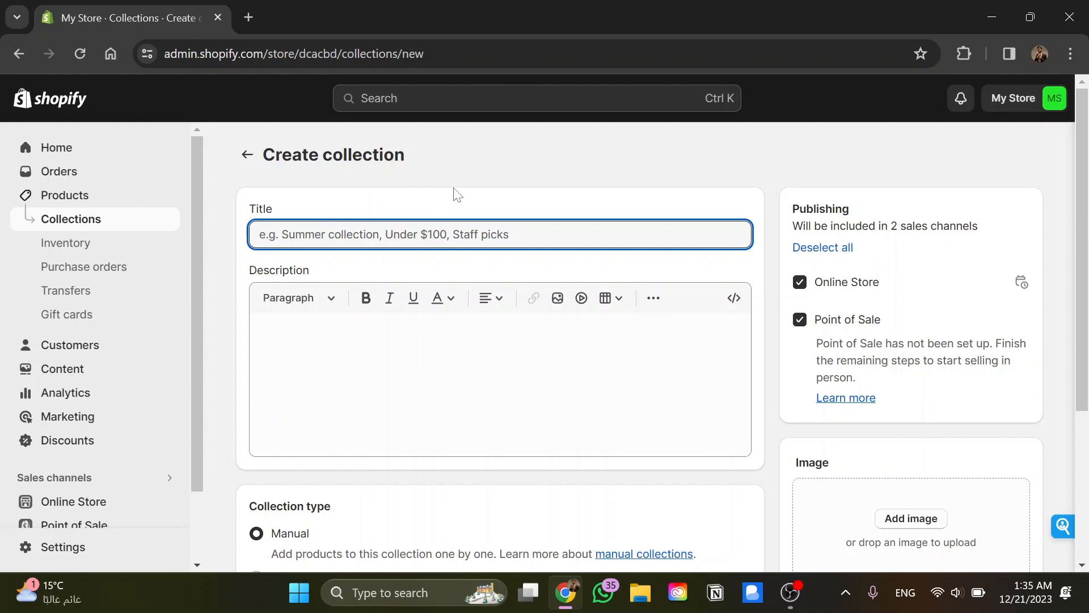
pyautogui.write('Dec')
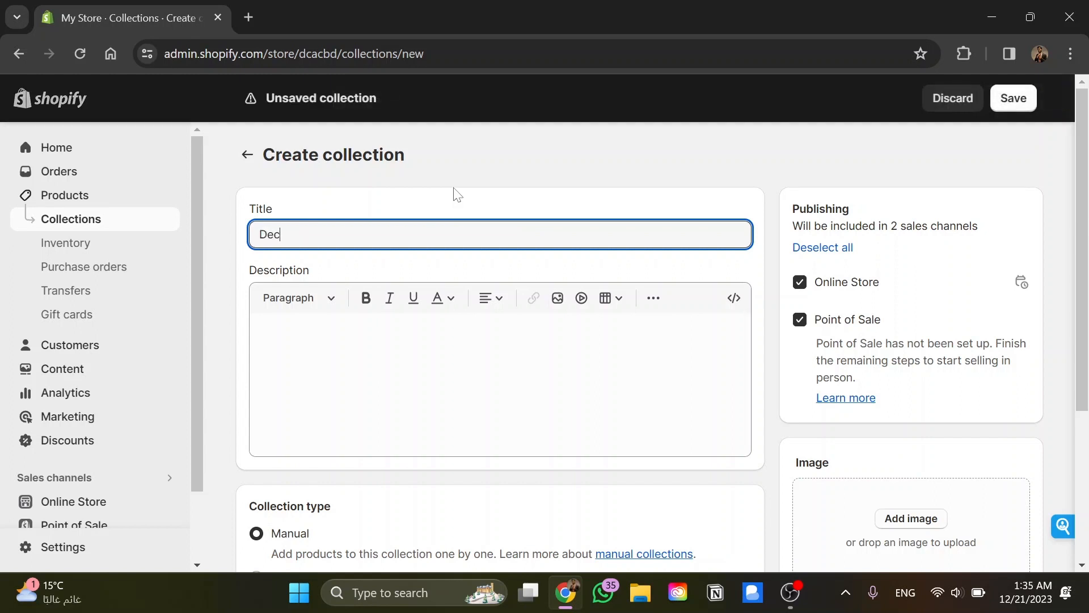
pyautogui.write('ember 2023 Collection')
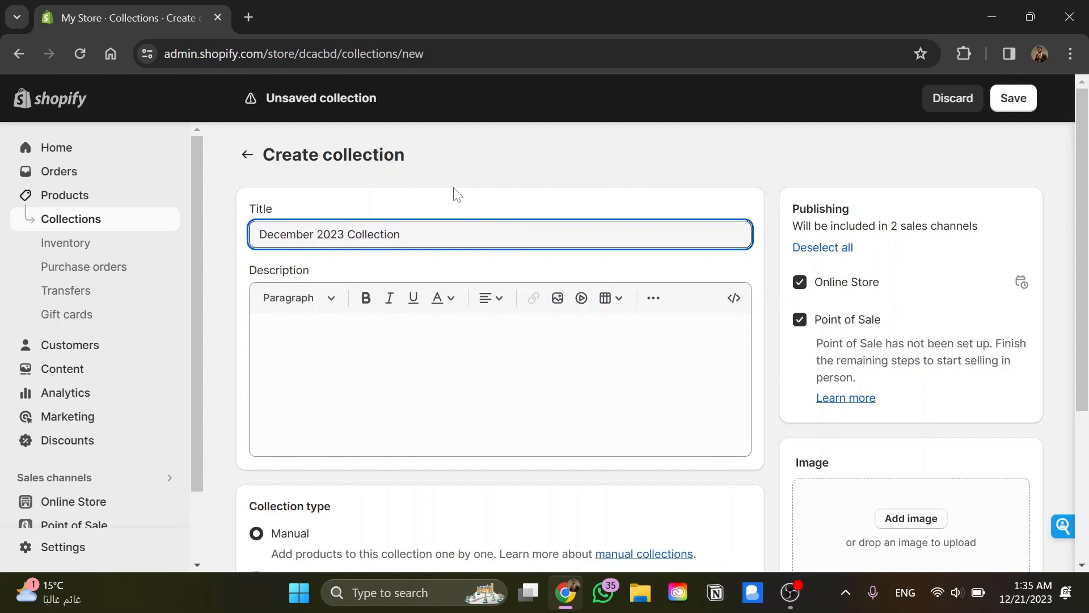
# Step: Enter the collection description "This is the collection of the winter for December 2023."
pyautogui.press('Tab')
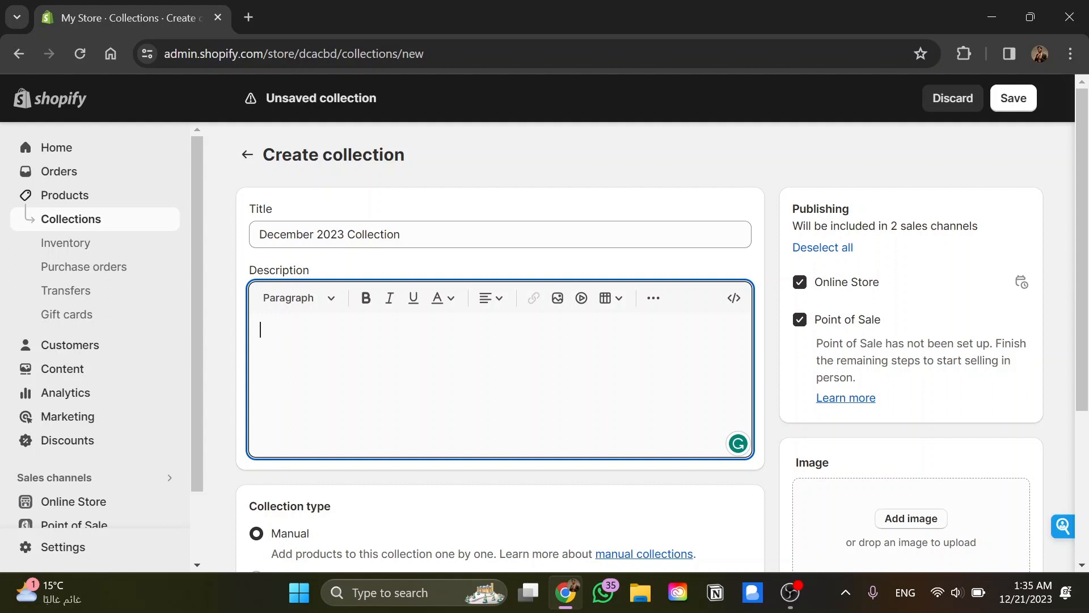
pyautogui.write('This is the collectio')
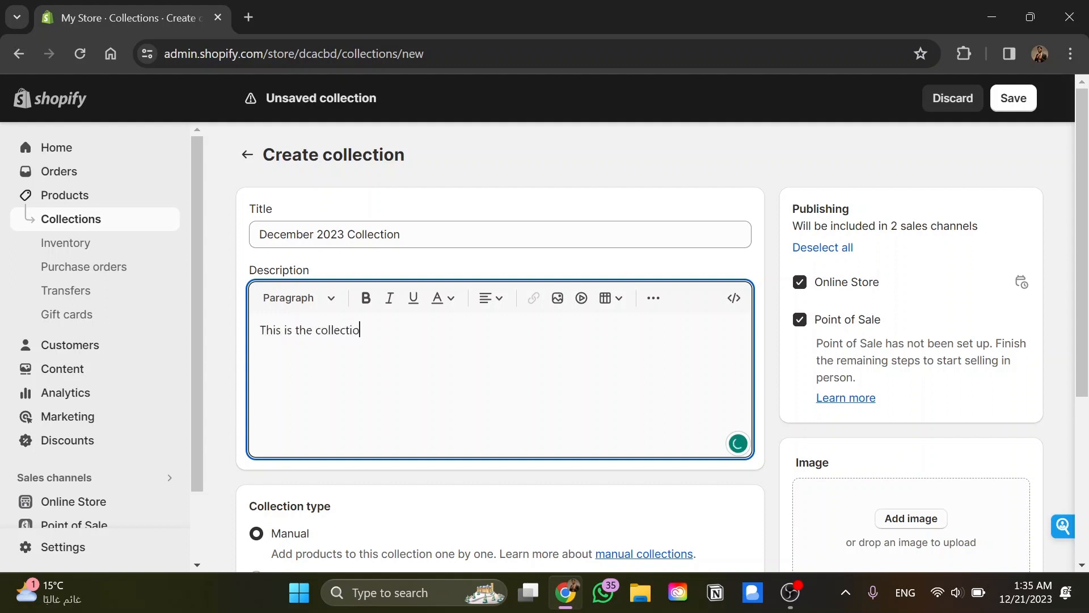
pyautogui.write('n of the winter for D')
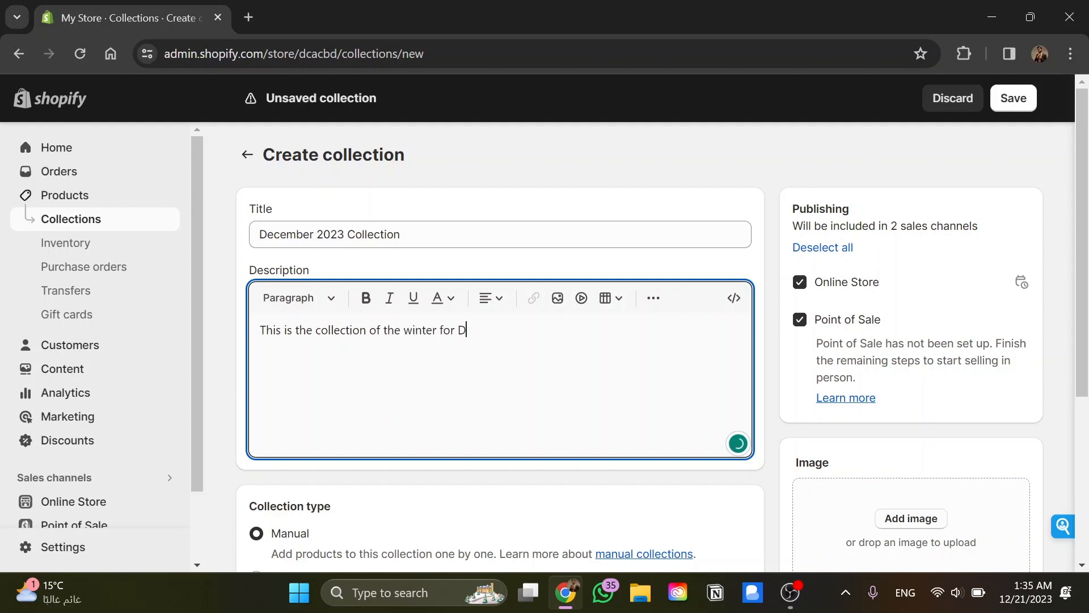
pyautogui.write('ecember 2023.')
# Step: Keep the Default collection theme template and save the new manual collection
pyautogui.scroll(-3, 376, 355)
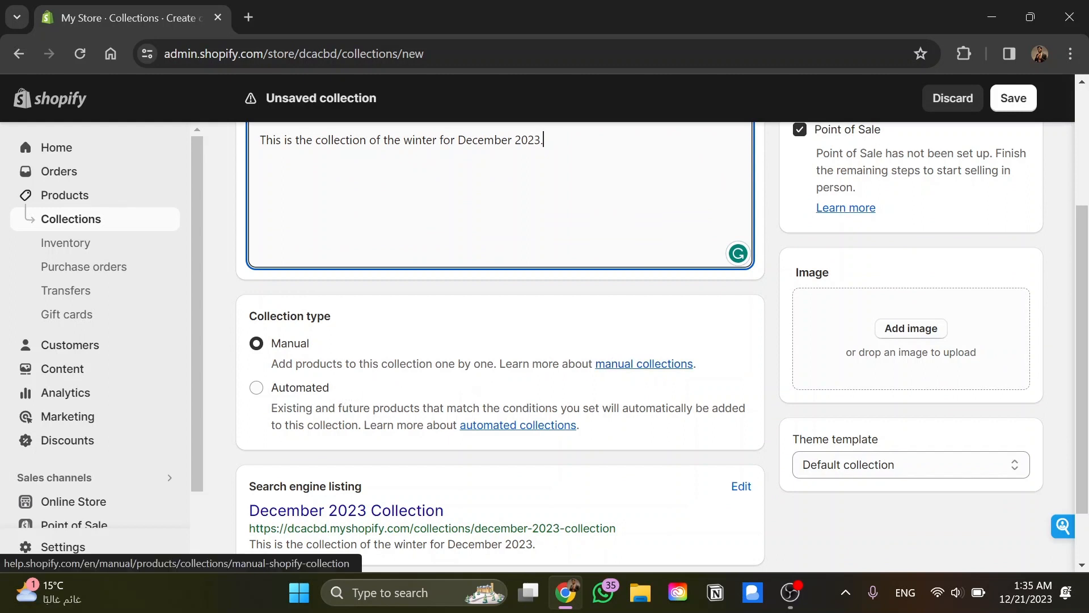
pyautogui.scroll(-2, 284, 389)
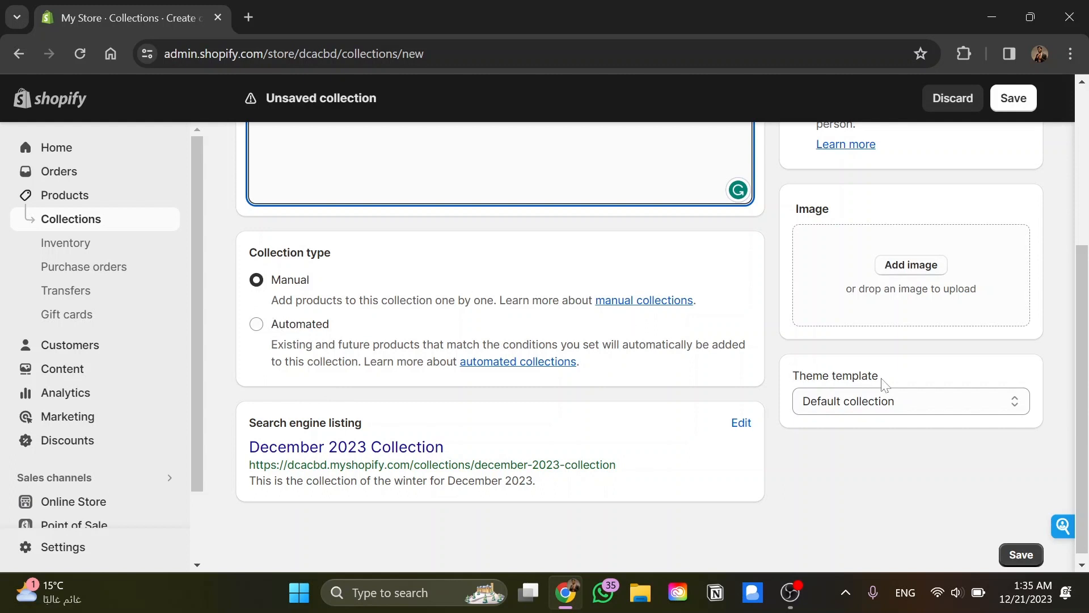
pyautogui.click(923, 402)
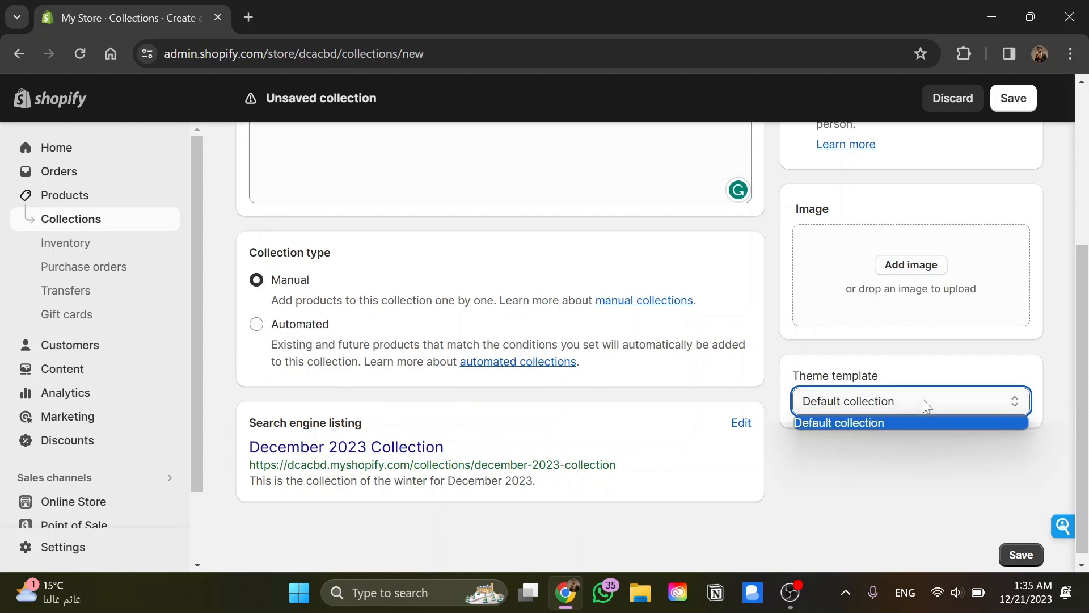
pyautogui.click(869, 424)
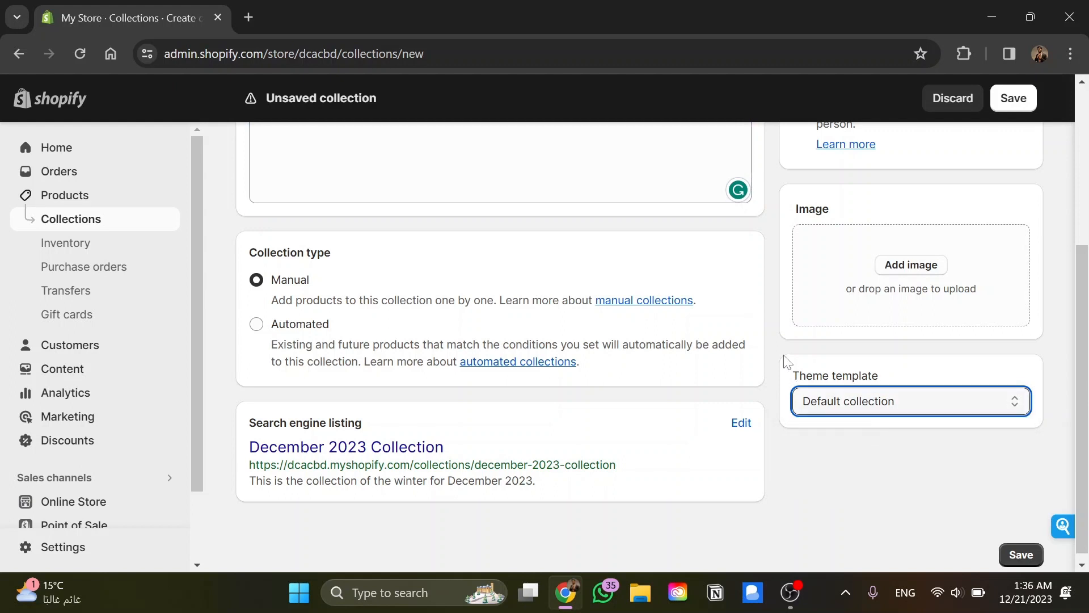
pyautogui.scroll(1, 786, 361)
pyautogui.scroll(-1, 786, 360)
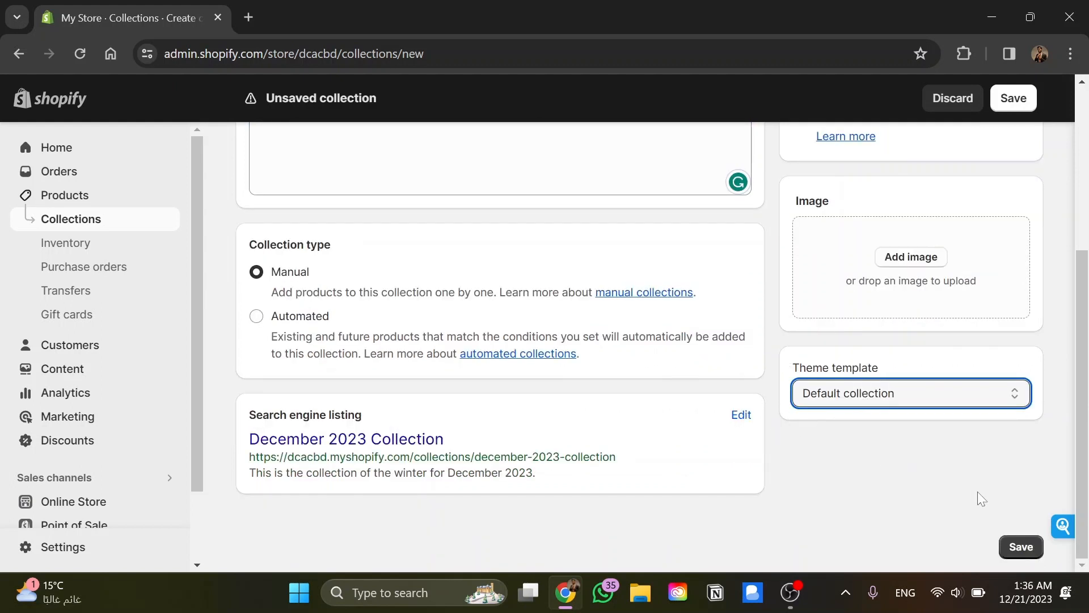
pyautogui.click(1016, 542)
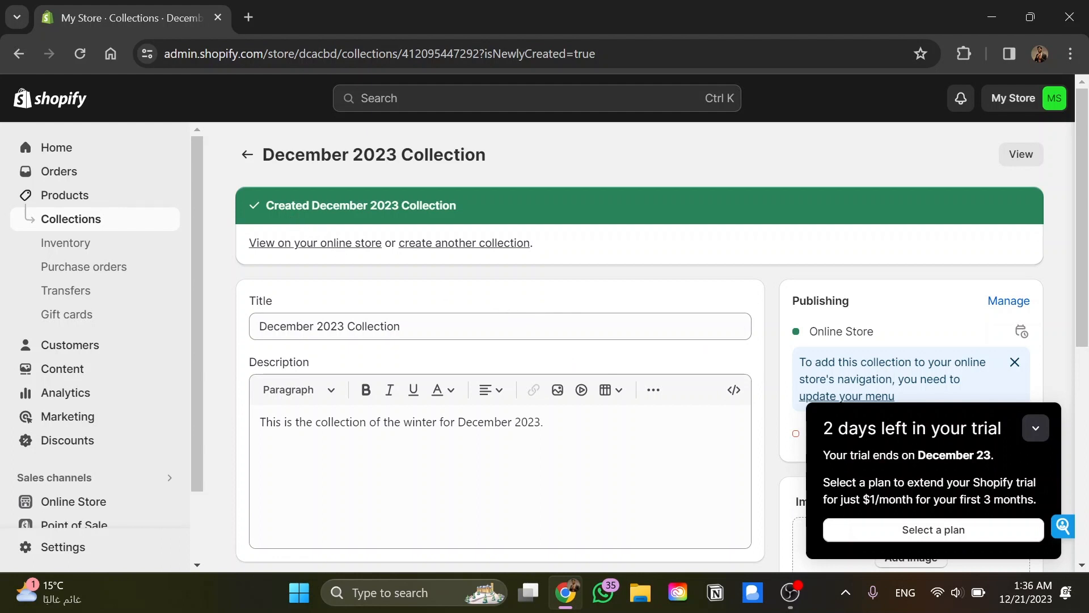
# Step: Return to the collections list and open the December 2023 Collection at its products section
pyautogui.moveTo(312, 205); pyautogui.dragTo(485, 206)
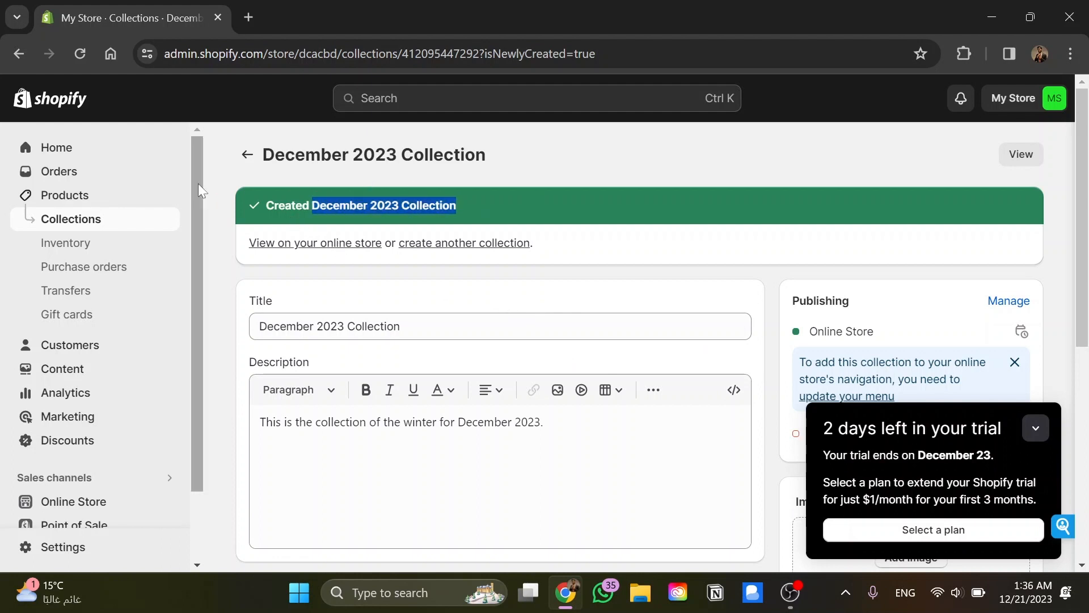
pyautogui.click(64, 220)
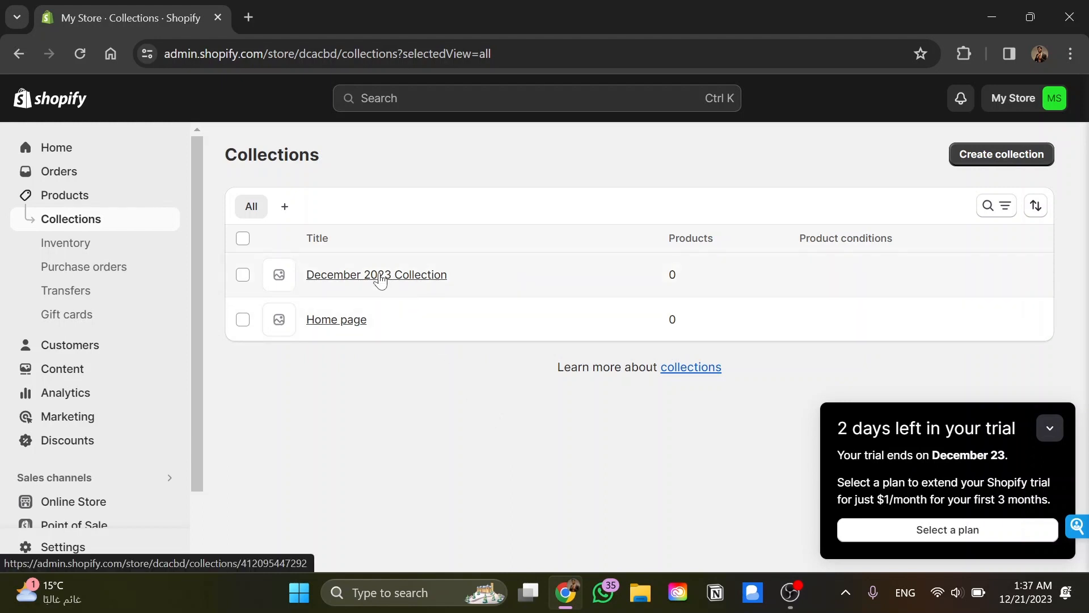
pyautogui.click(336, 319)
pyautogui.scroll(-5, 363, 383)
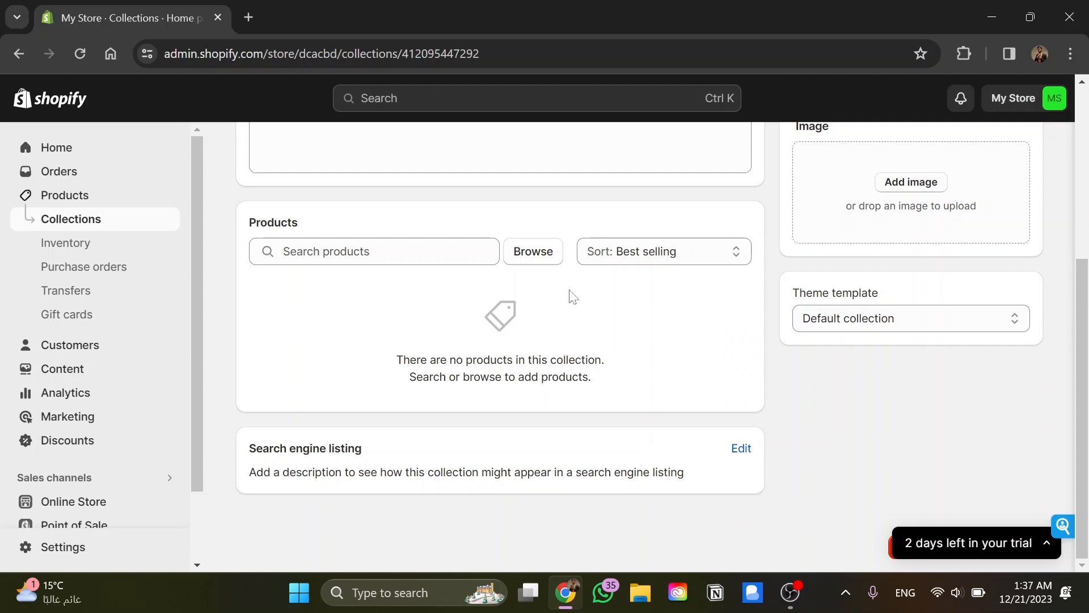
# Step: Set the sort order of the collection's products to Manually
pyautogui.click(656, 259)
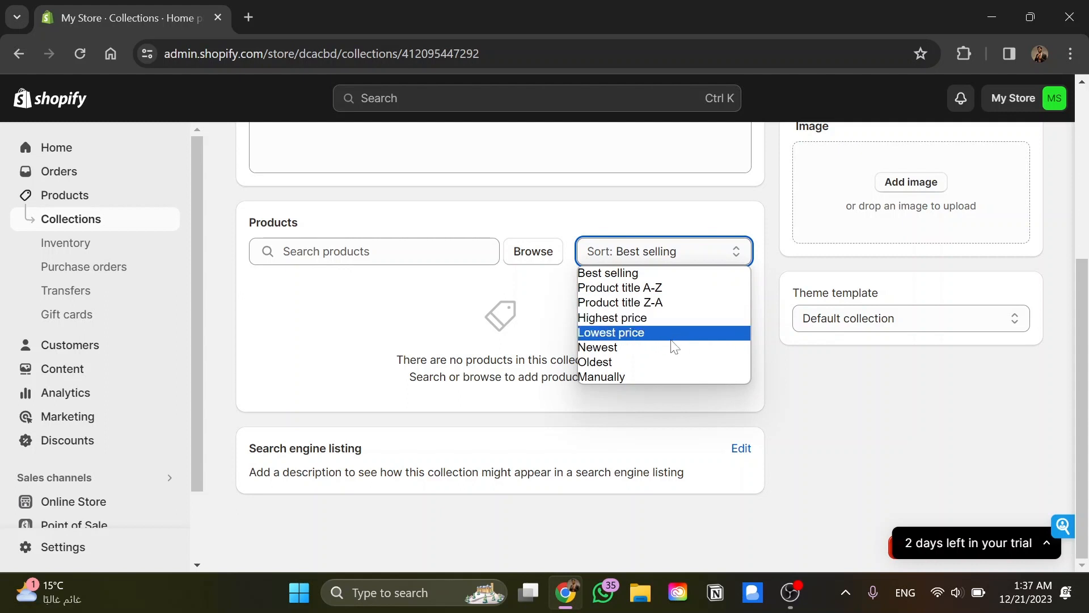
pyautogui.click(652, 376)
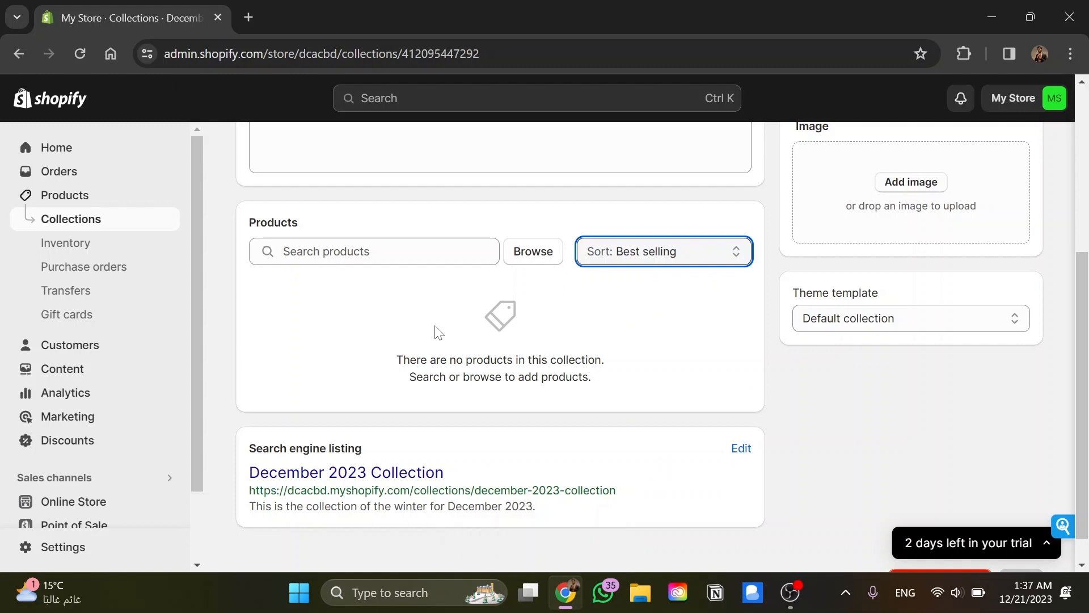
pyautogui.click(606, 260)
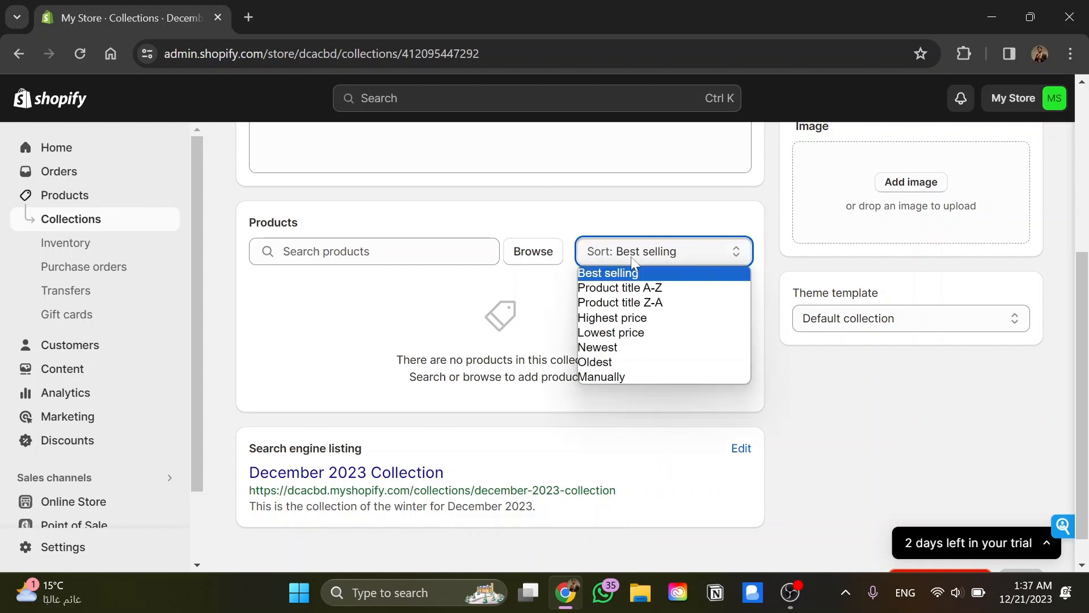
pyautogui.click(619, 376)
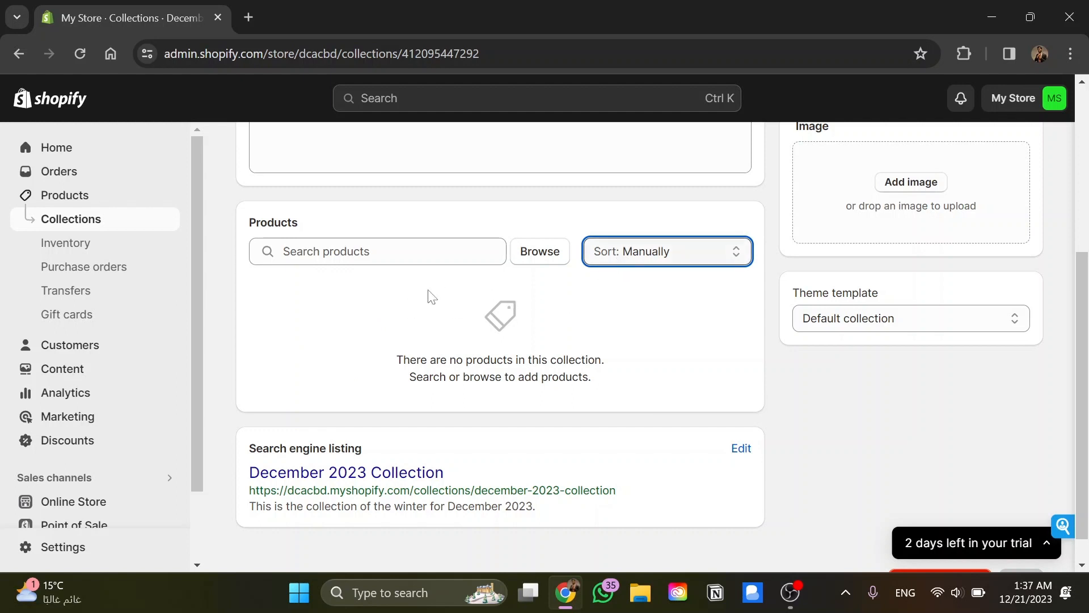
pyautogui.scroll(1, 429, 296)
pyautogui.scroll(-1, 429, 296)
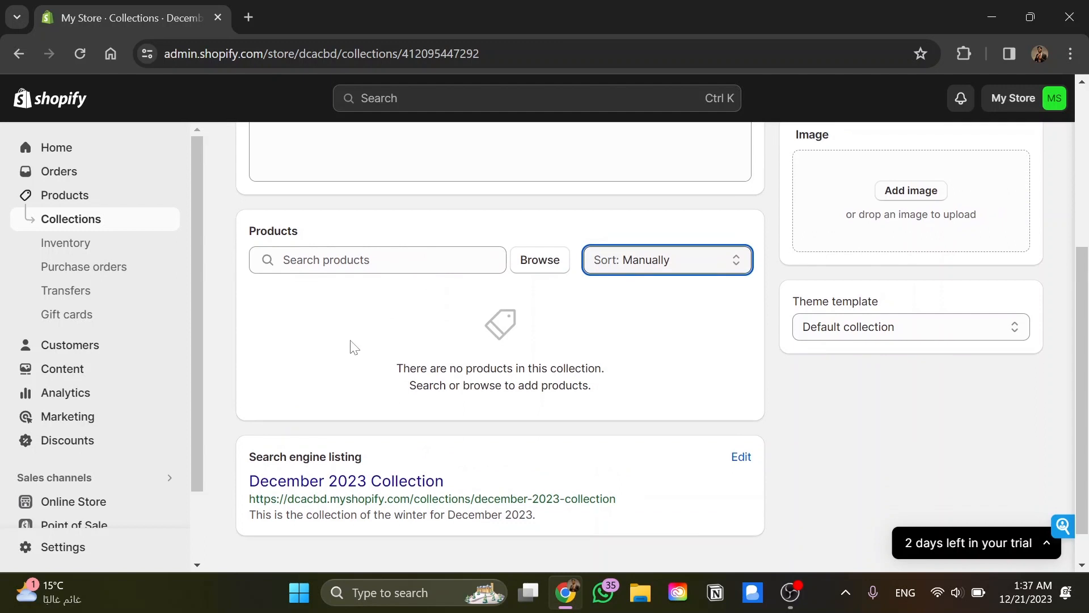
pyautogui.scroll(2, 353, 346)
pyautogui.scroll(-1, 353, 346)
pyautogui.scroll(1, 318, 356)
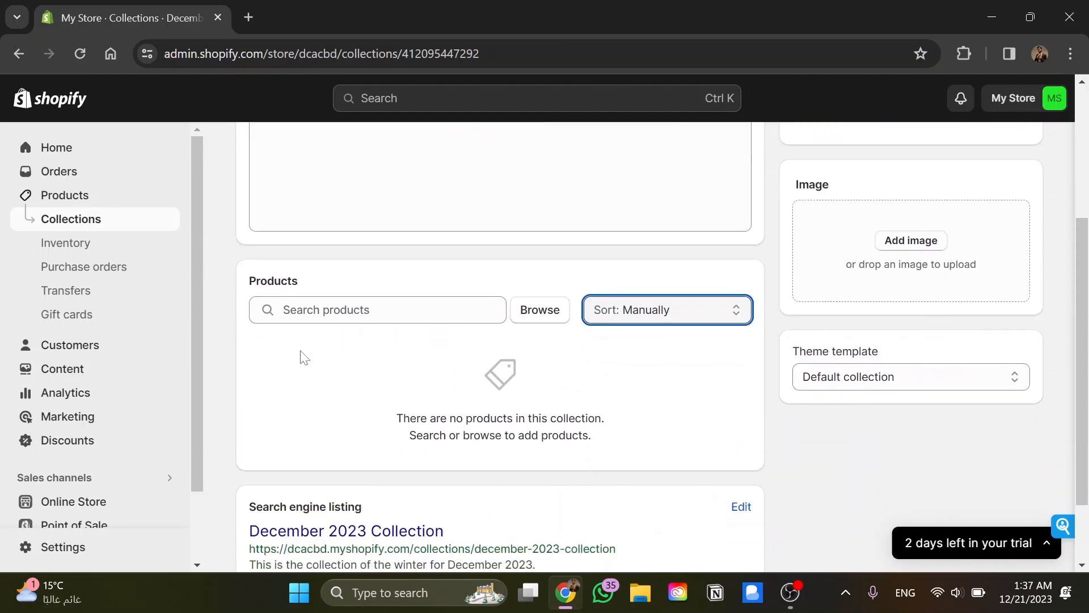